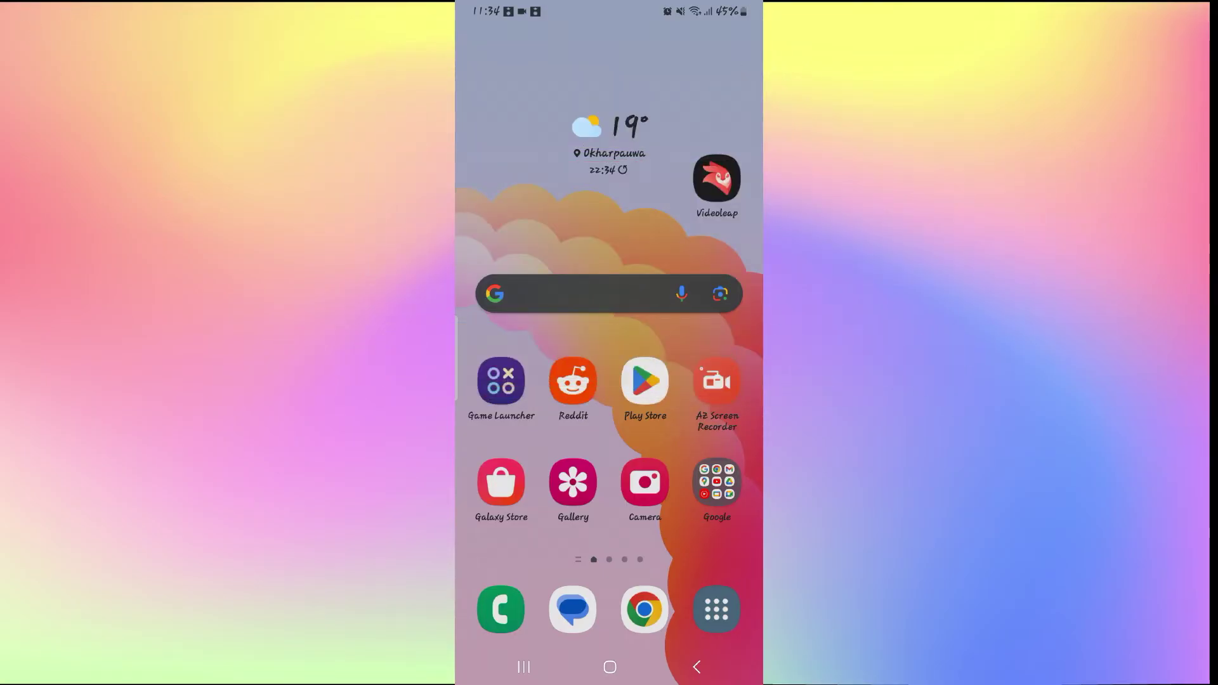
Launch Videoleap and show the Projects list with its two saved projects from 20/09/2023.
click(717, 179)
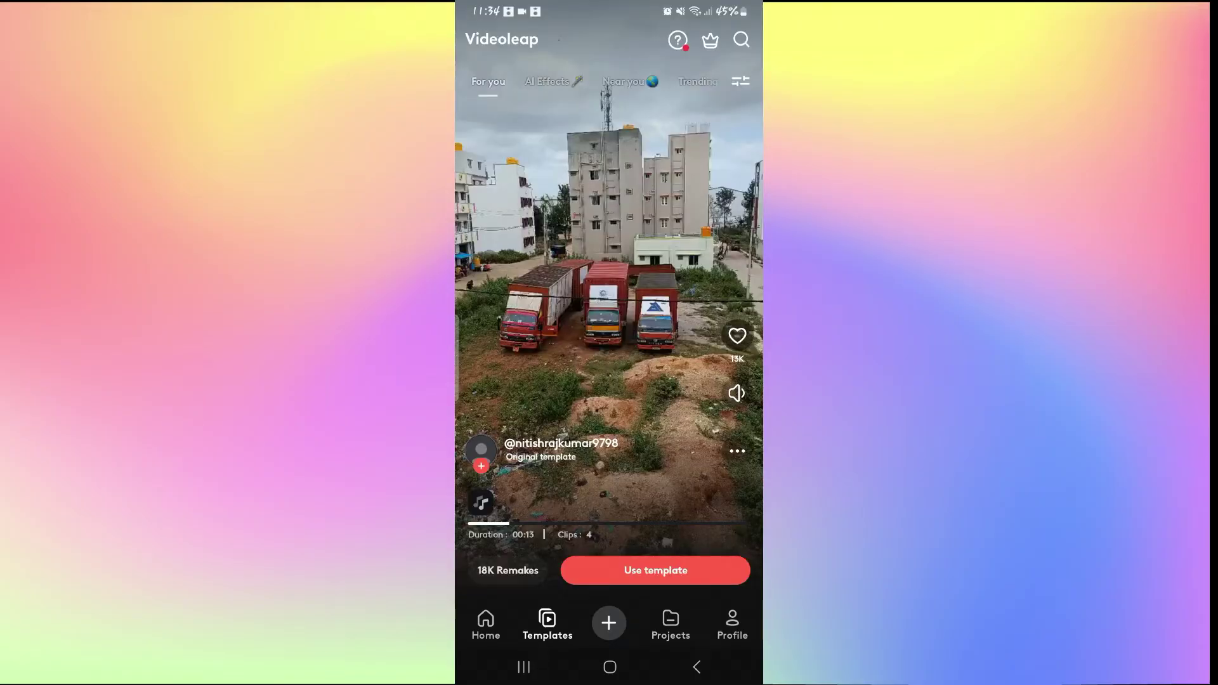
click(609, 622)
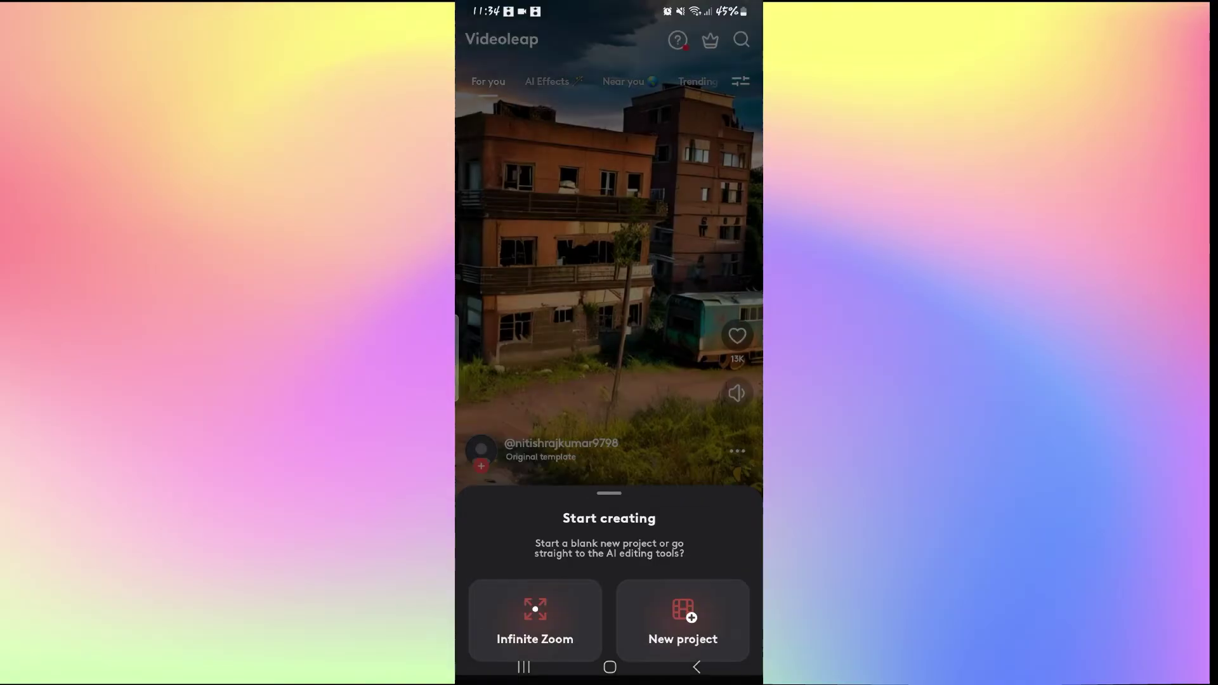
click(610, 286)
click(671, 624)
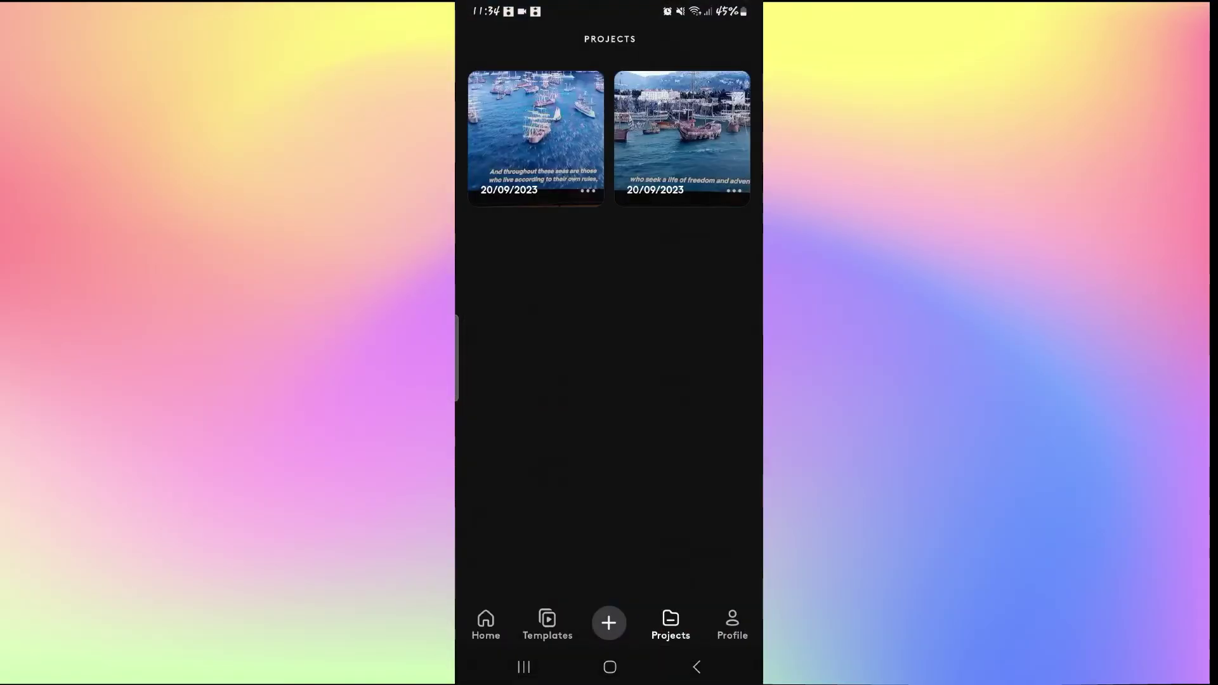
Open the first ship project and add a lengthened text caption on the timeline.
click(536, 131)
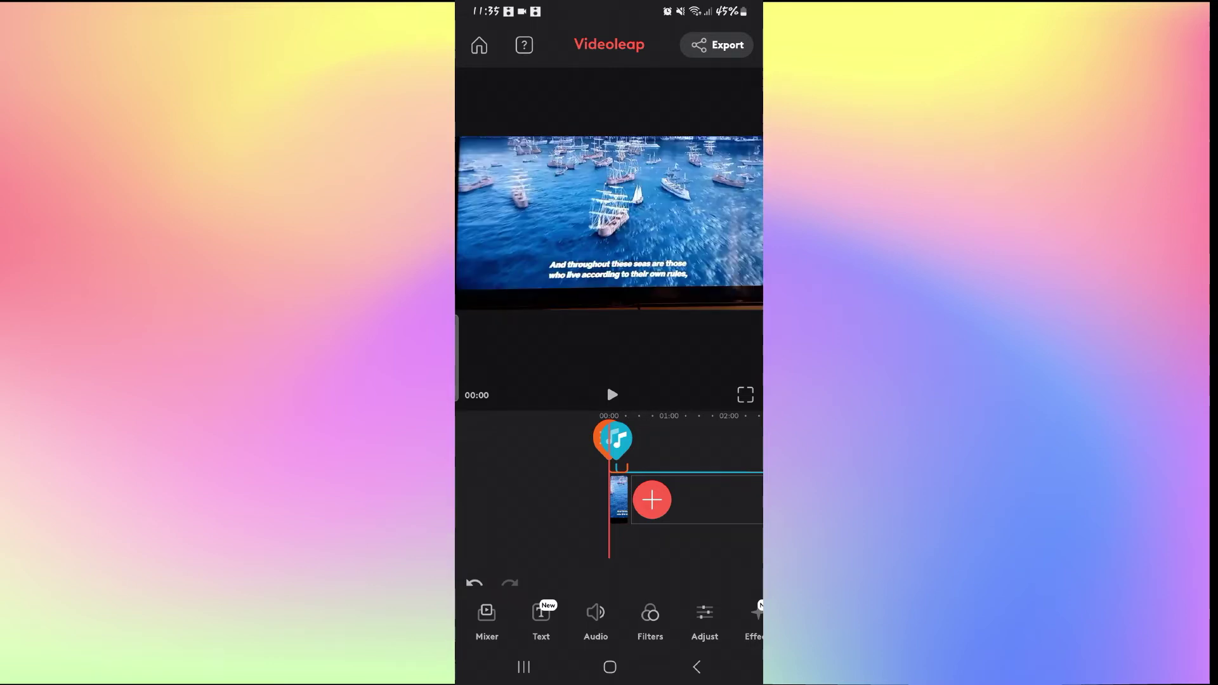
click(540, 619)
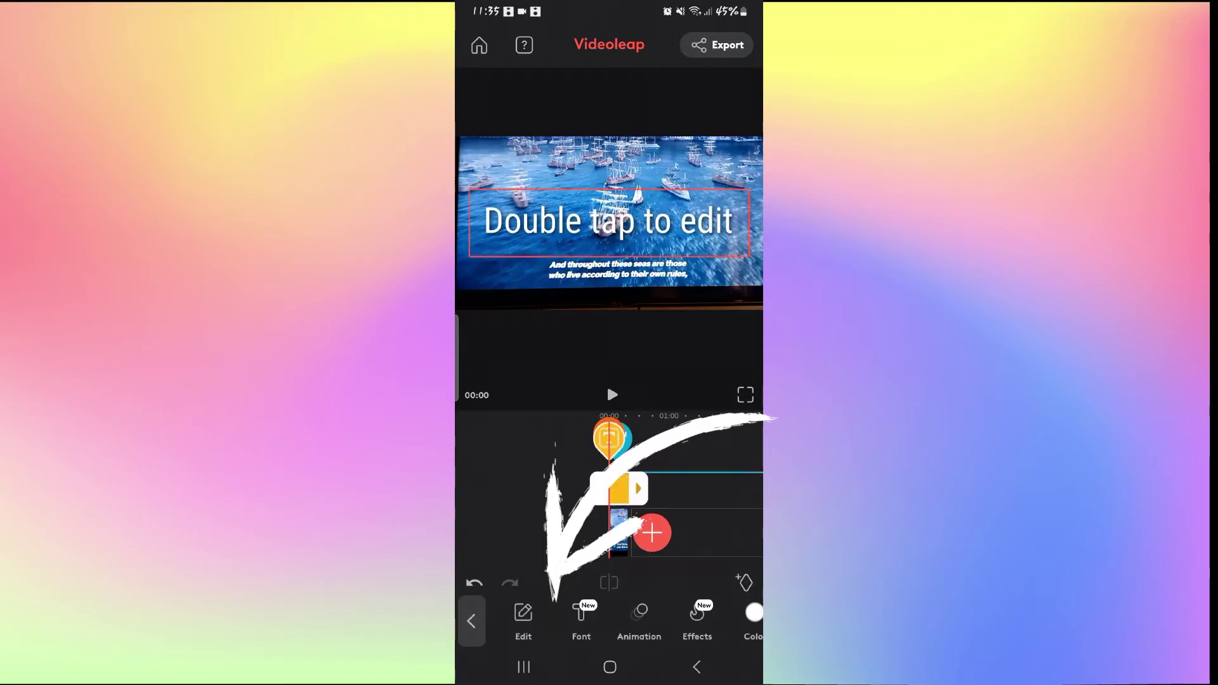
drag(638, 488, 695, 489)
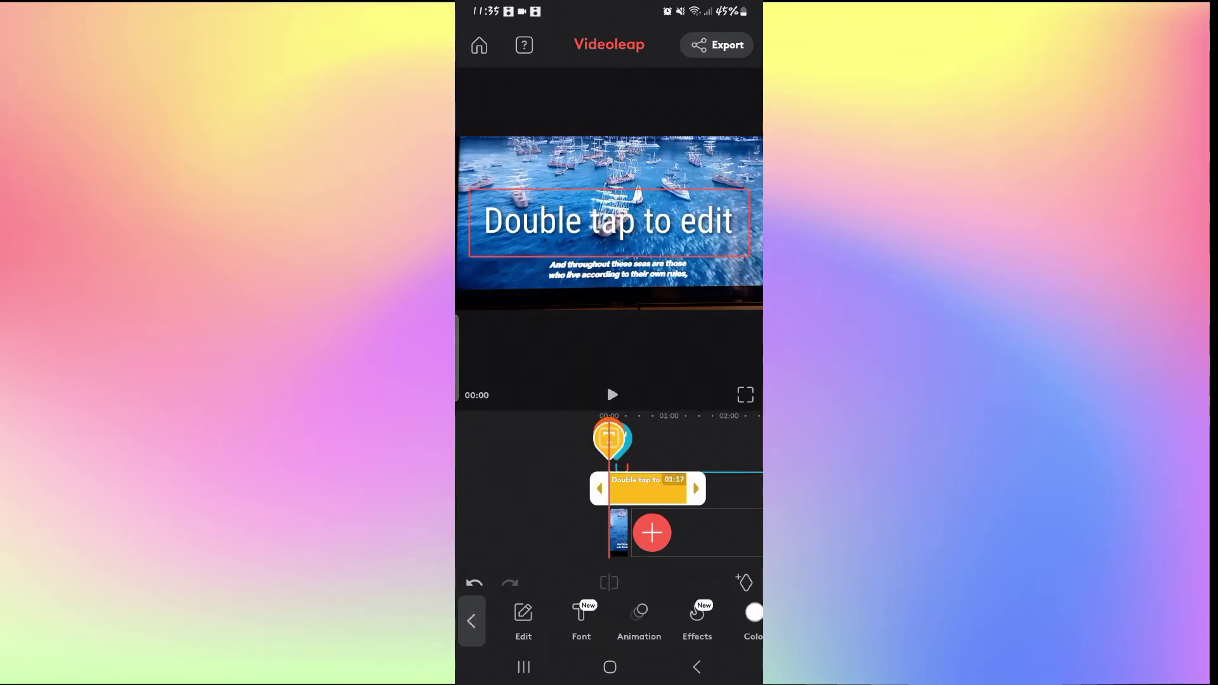
Move the caption to the top of the frame and set it in the cursive Meow font.
drag(609, 221, 613, 154)
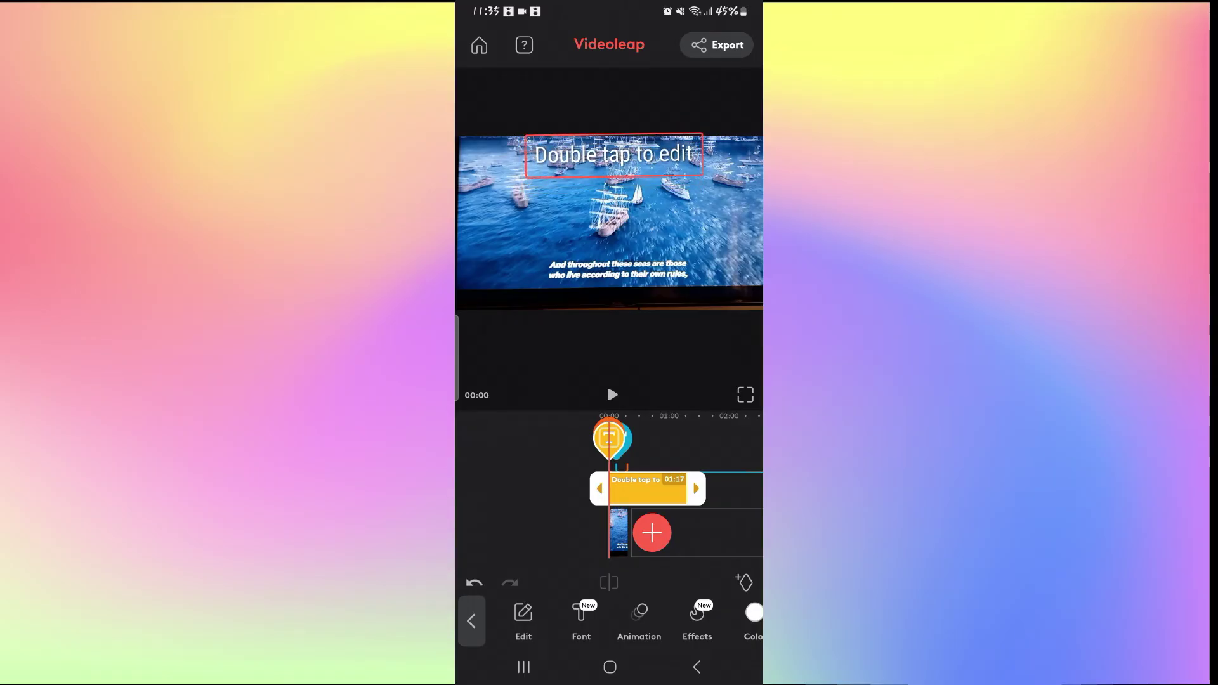
click(581, 619)
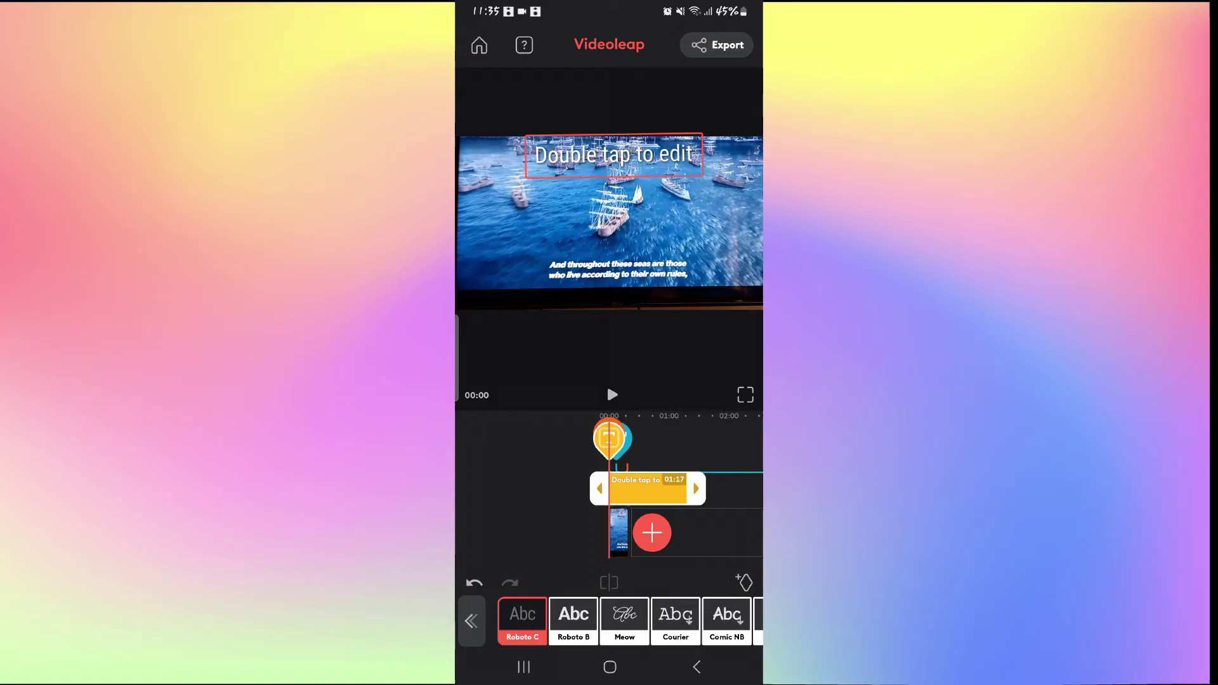
click(625, 621)
click(472, 620)
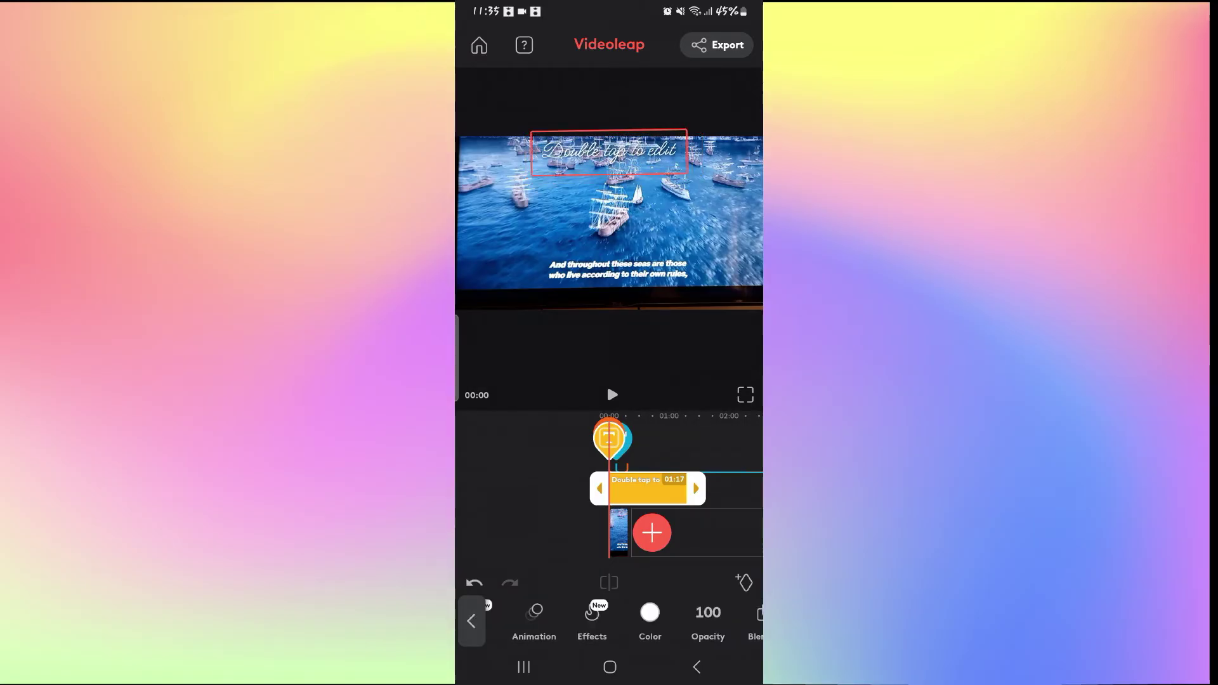
Replace the top caption's placeholder wording with new text and shorten its timeline clip.
double_click(610, 152)
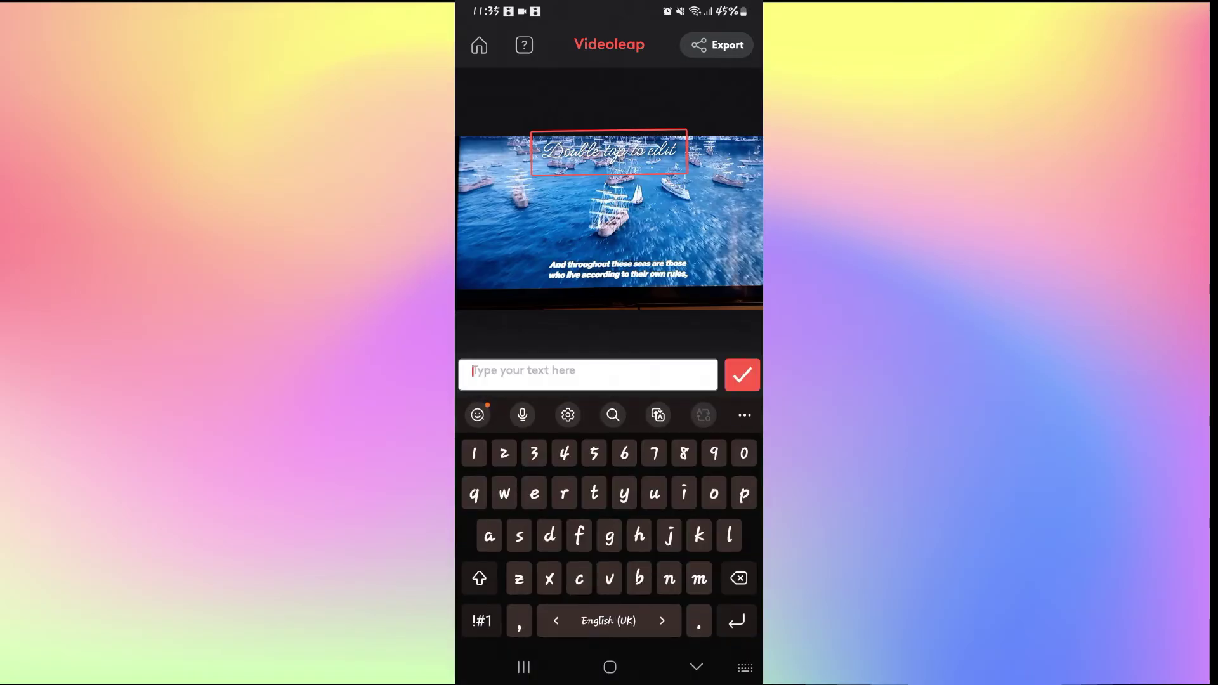
text(your)
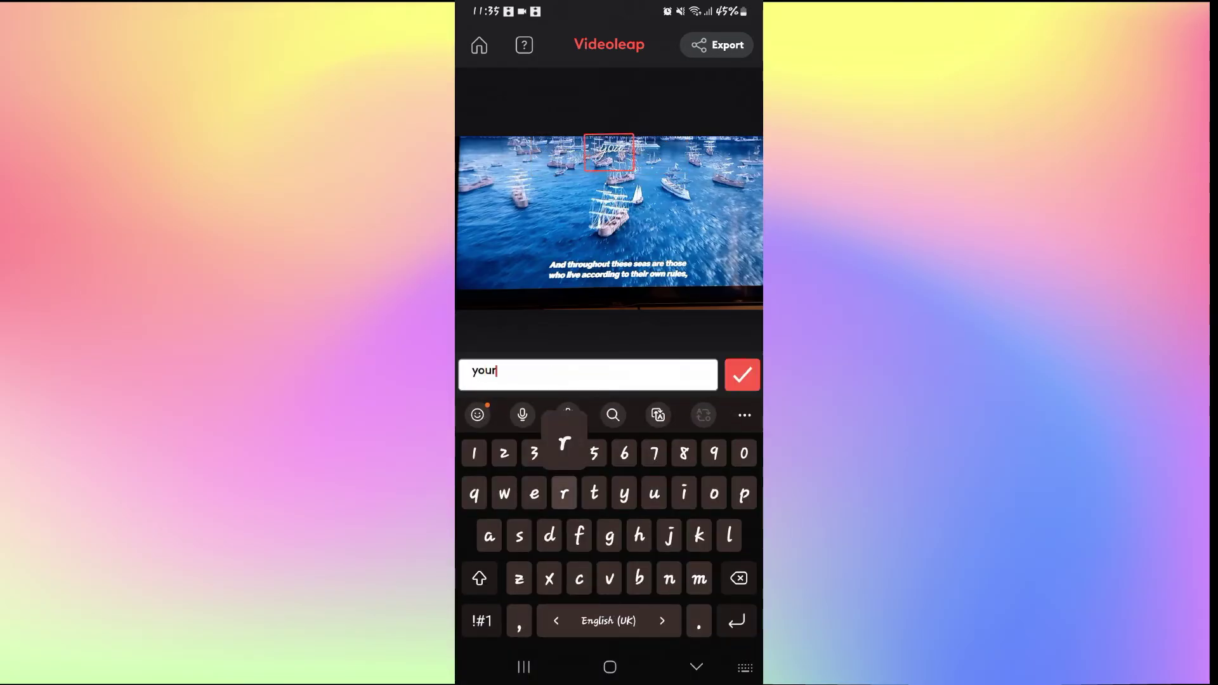
click(742, 375)
drag(695, 488, 575, 489)
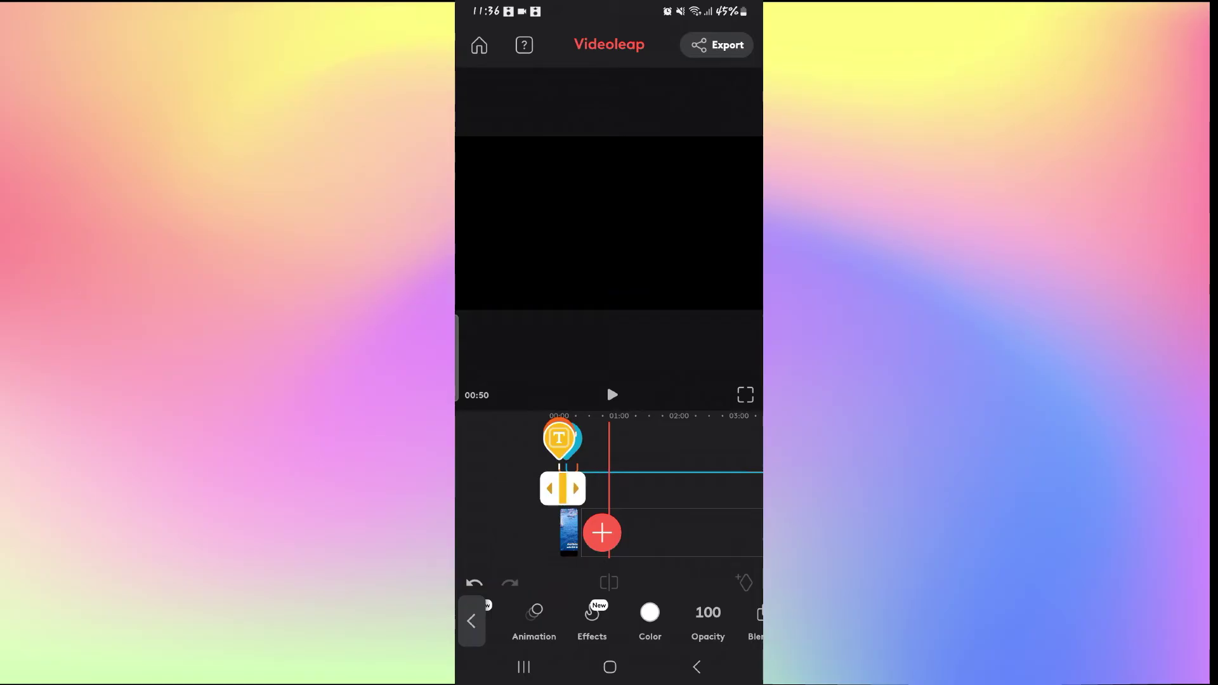
drag(667, 488, 682, 489)
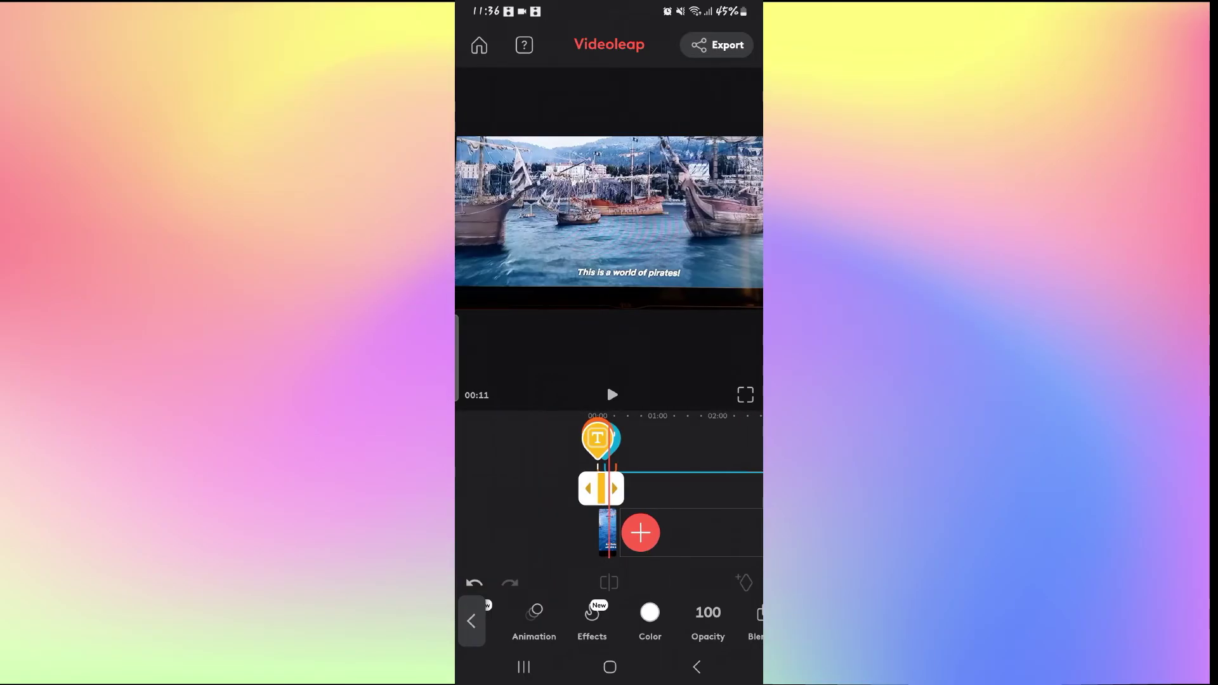
Add a second caption reading 'text 2', briefly opening and closing the Export screen.
click(685, 488)
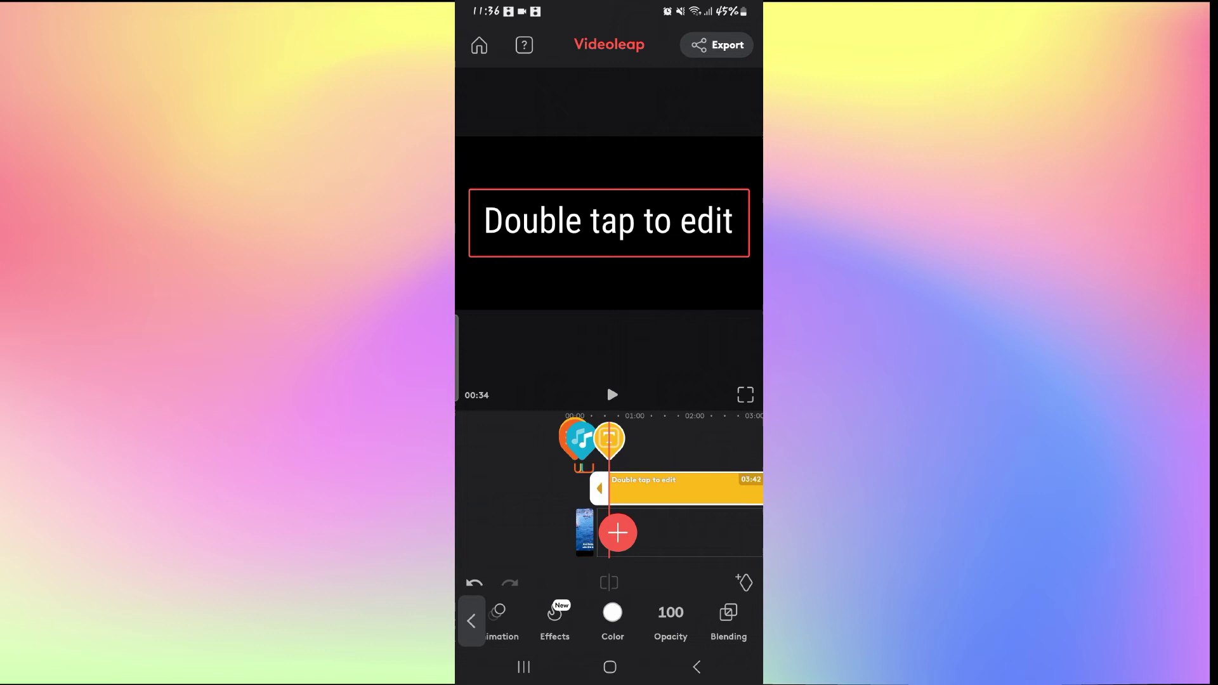
drag(667, 488, 629, 489)
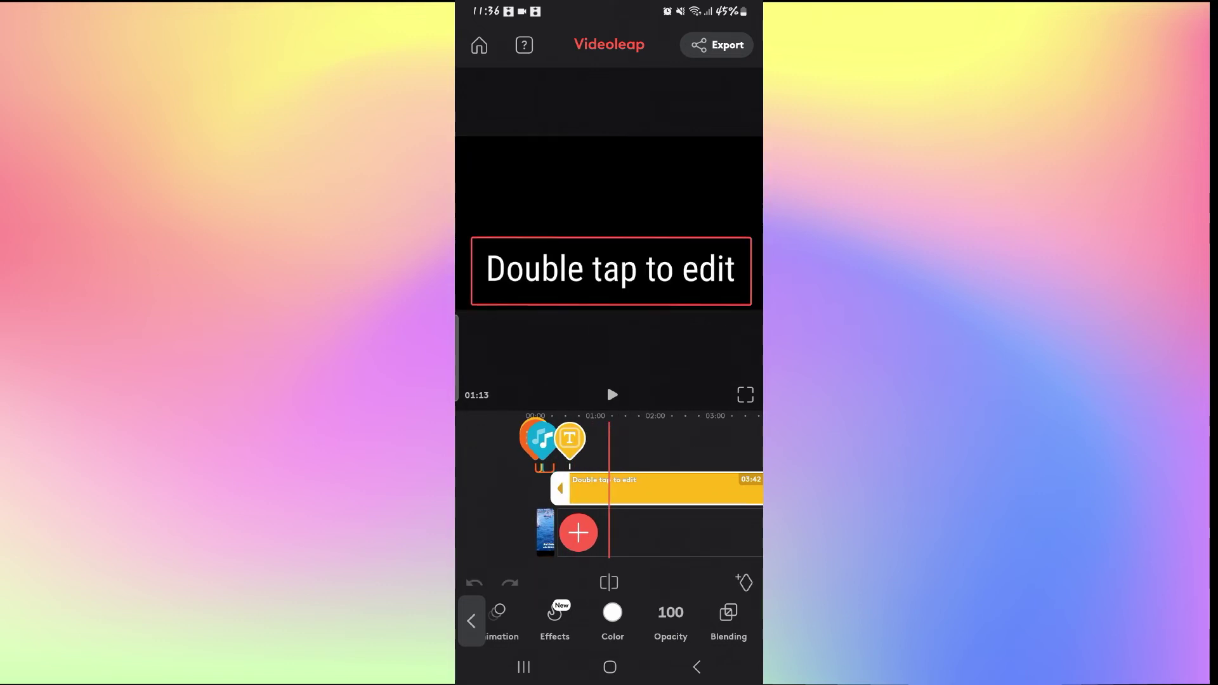
double_click(611, 271)
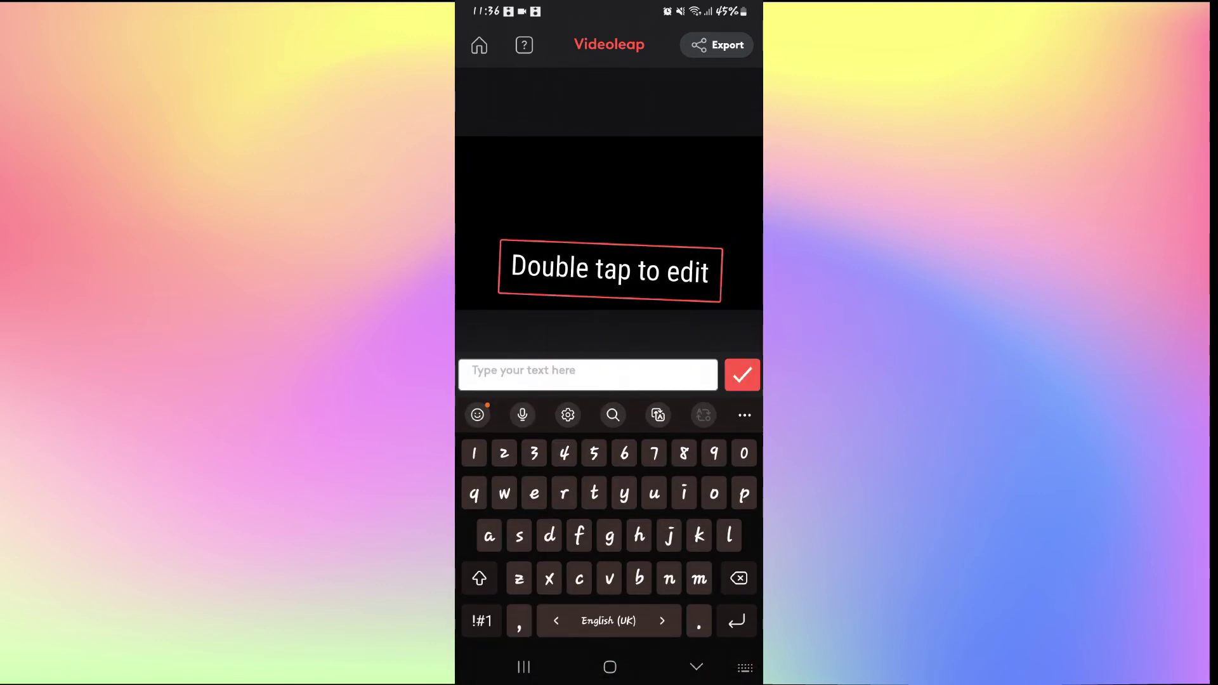
text(text 2)
click(715, 45)
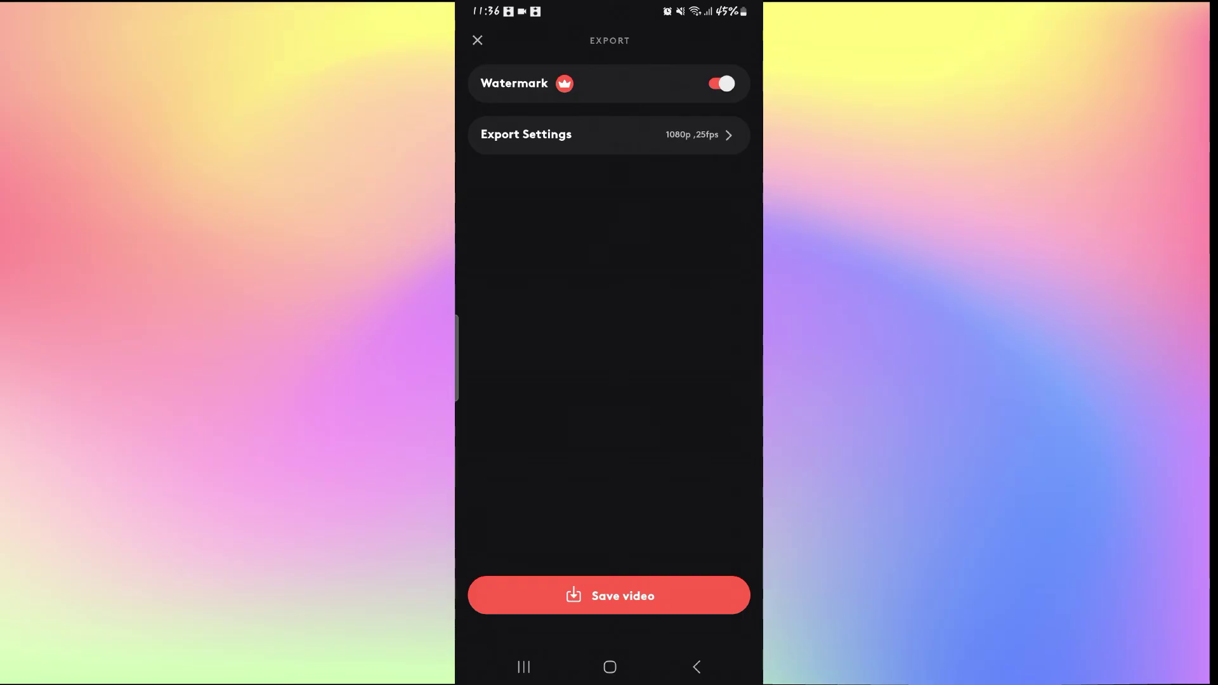
click(478, 40)
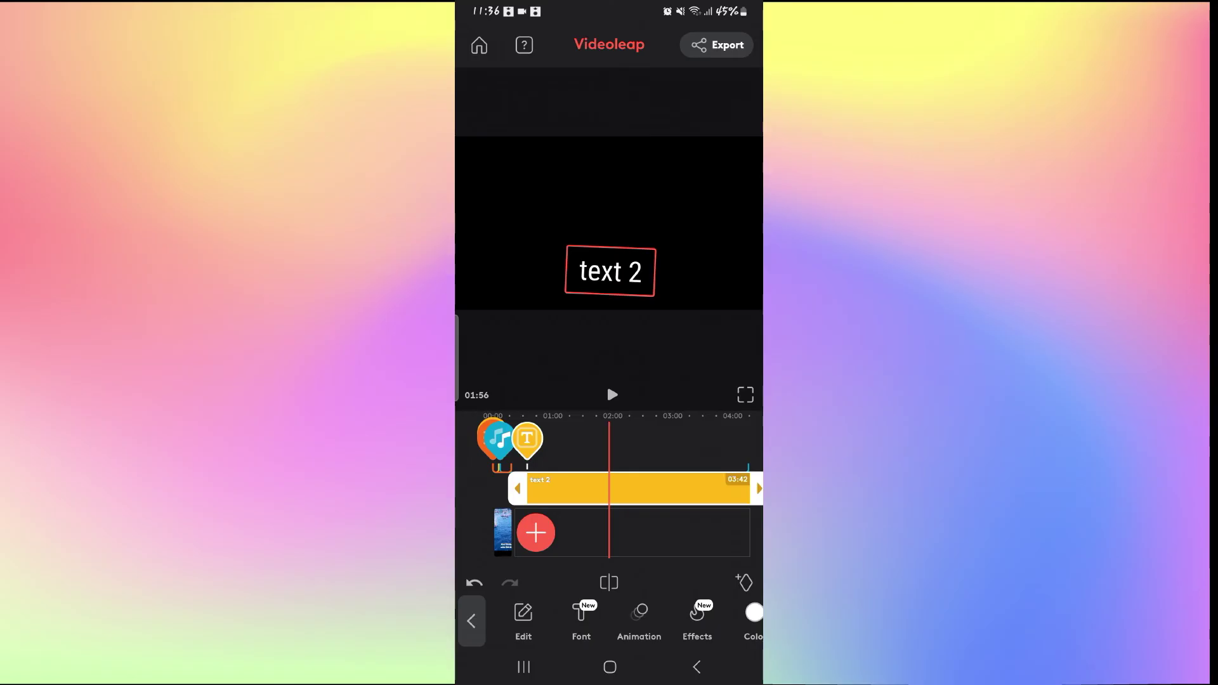
Exit Videoleap with the Android Home button, leaving the 'text 2' project minimized.
click(609, 667)
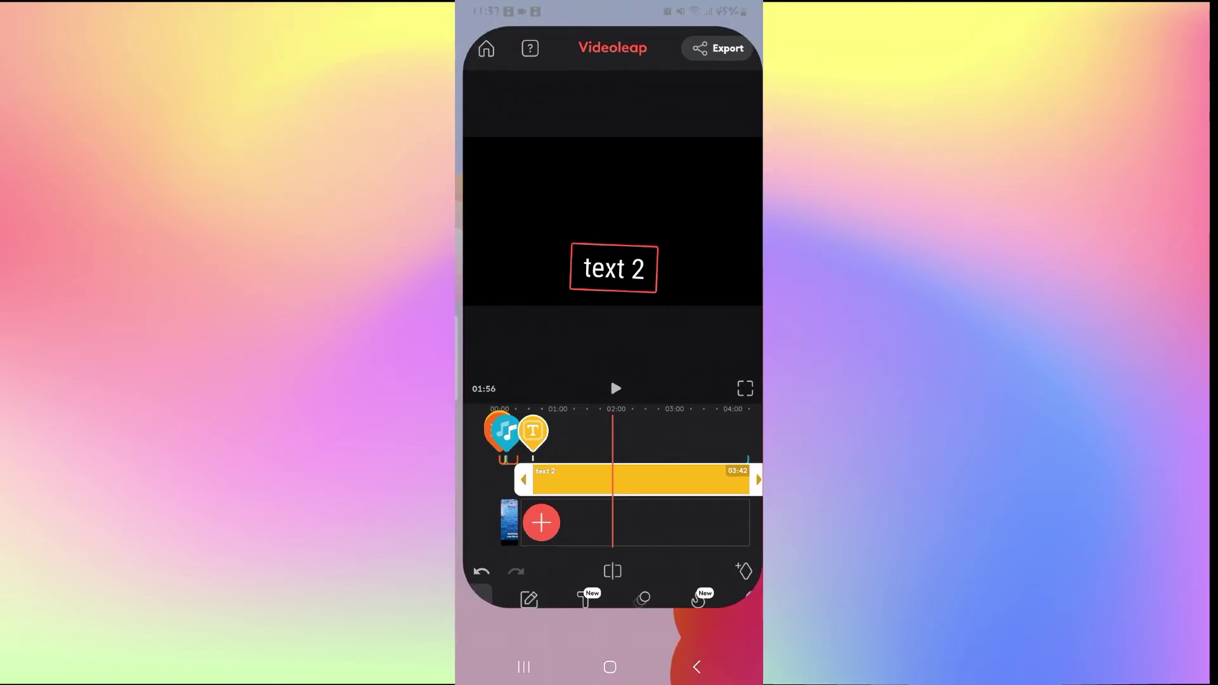